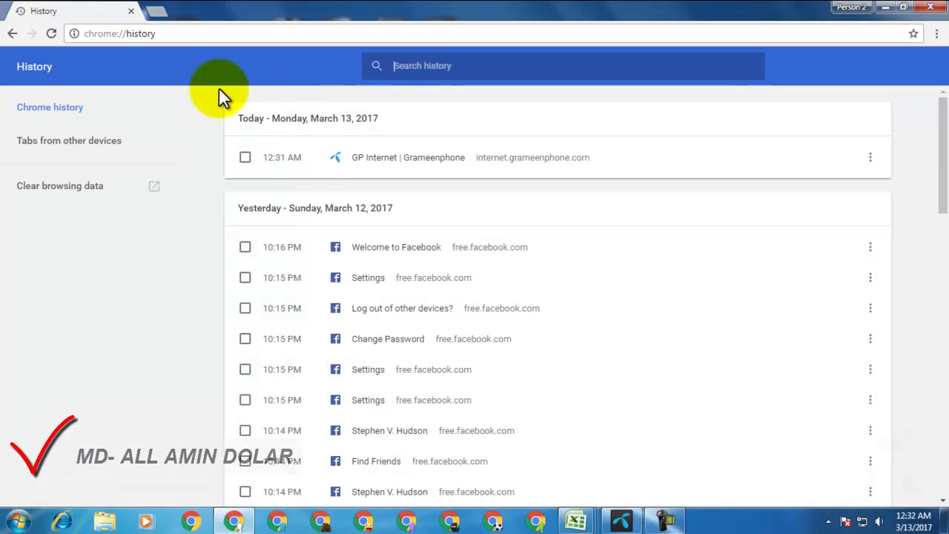
# - Clear all categories of Chrome browsing data from the beginning of time and close the History page
pyautogui.click(62, 184)
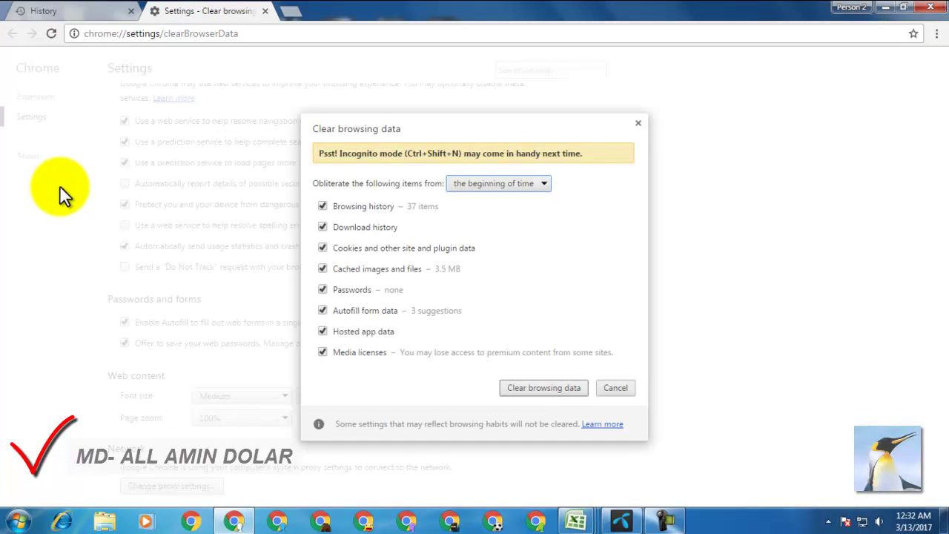
pyautogui.click(537, 389)
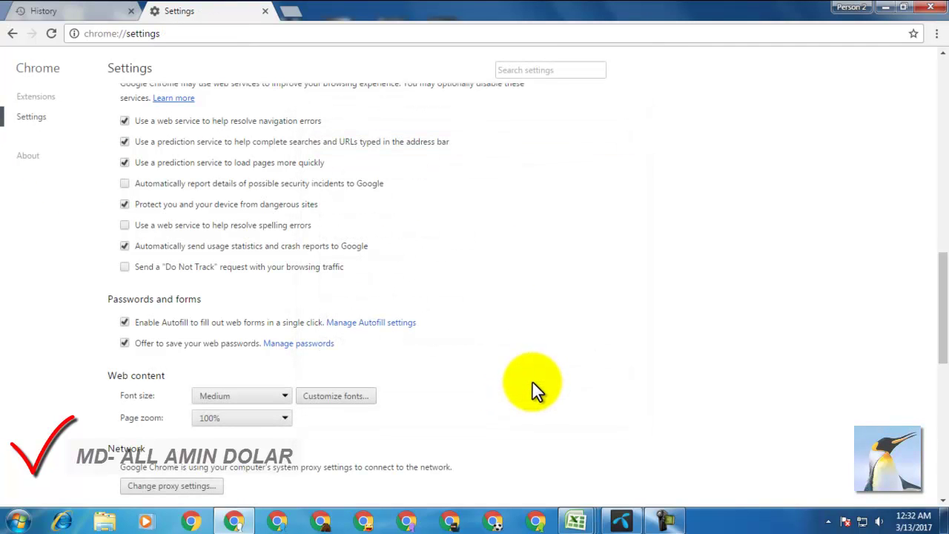
pyautogui.click(132, 10)
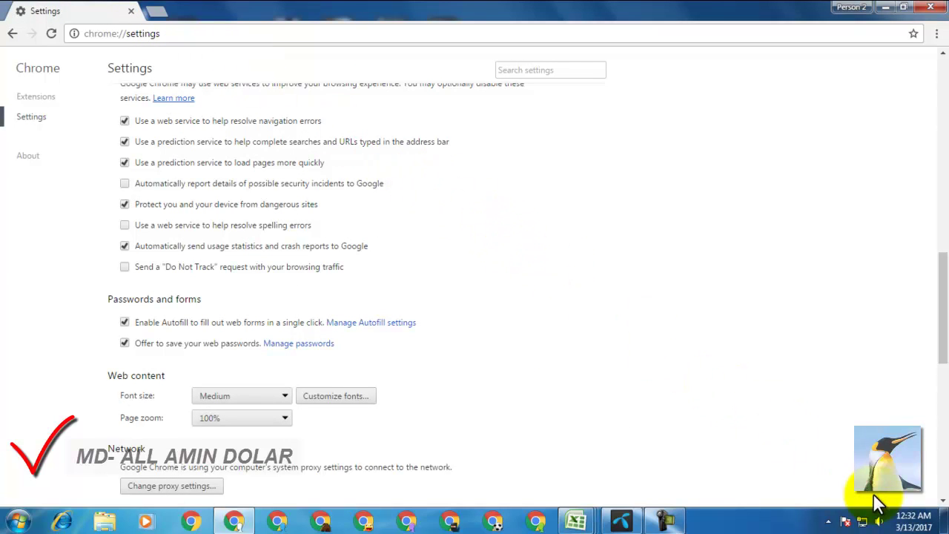
# - Open the Network and Sharing Center and bring up the Internet Options dialog from it
pyautogui.rightClick(862, 523)
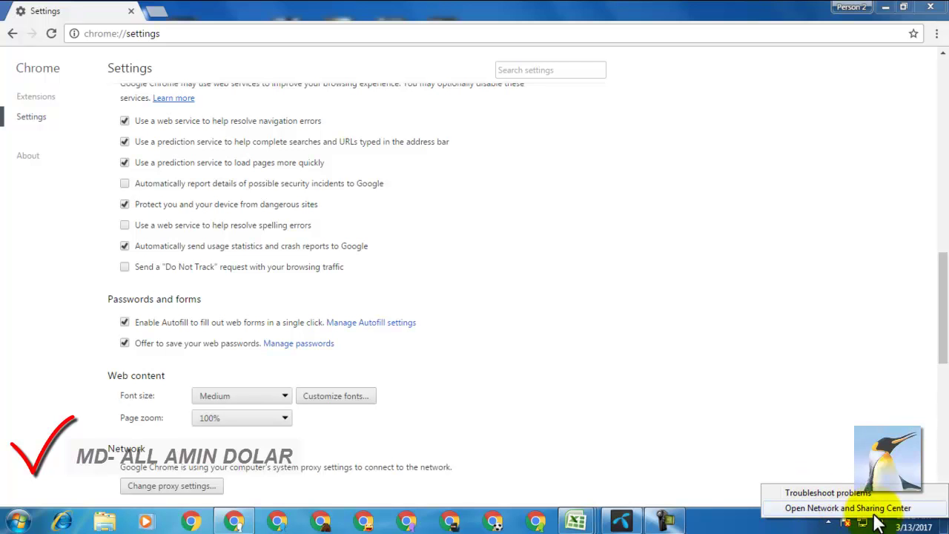
pyautogui.click(831, 509)
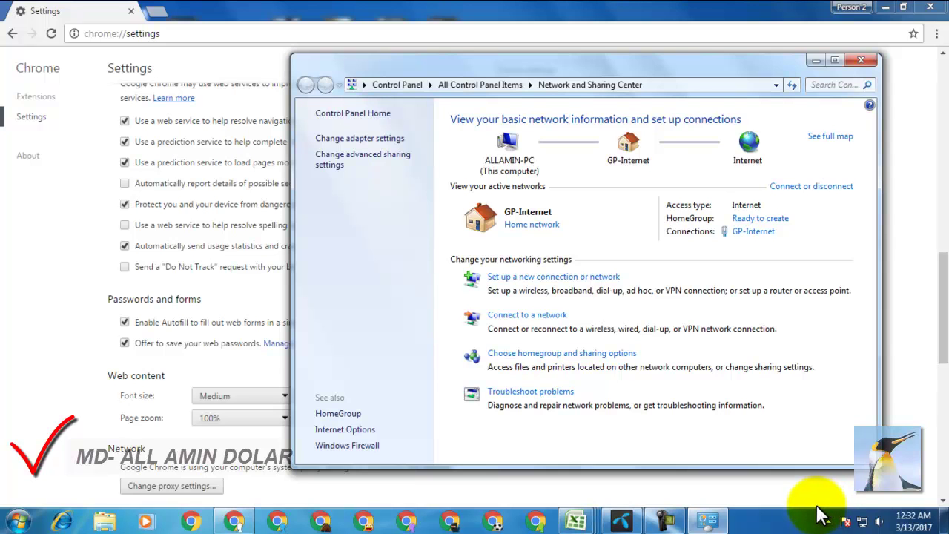
pyautogui.click(365, 432)
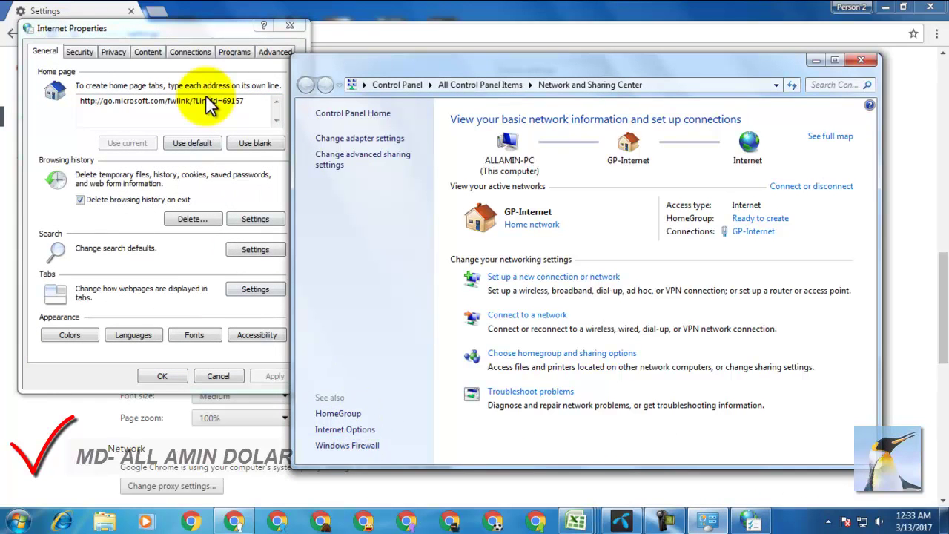
pyautogui.click(200, 31)
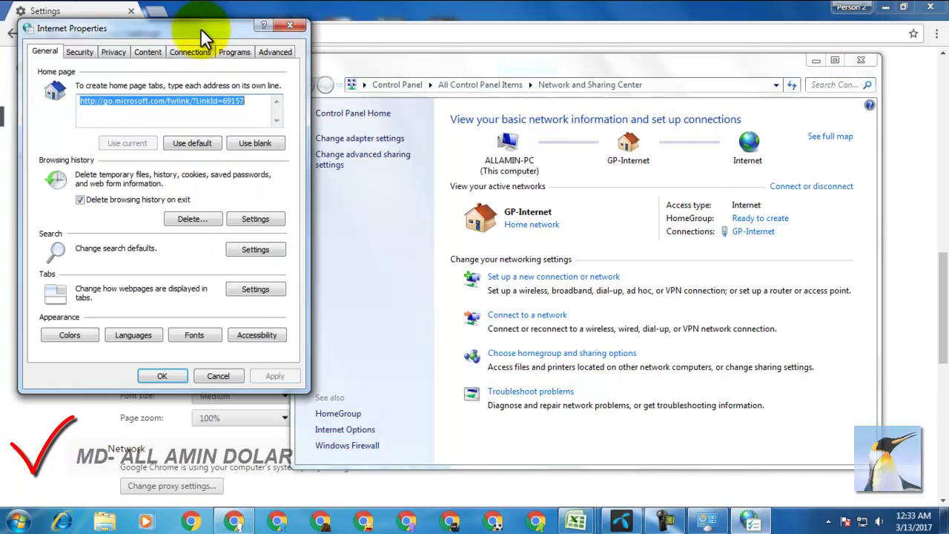
# - Delete the browsing history in Internet Properties with every data category selected
pyautogui.click(81, 201)
pyautogui.click(120, 201)
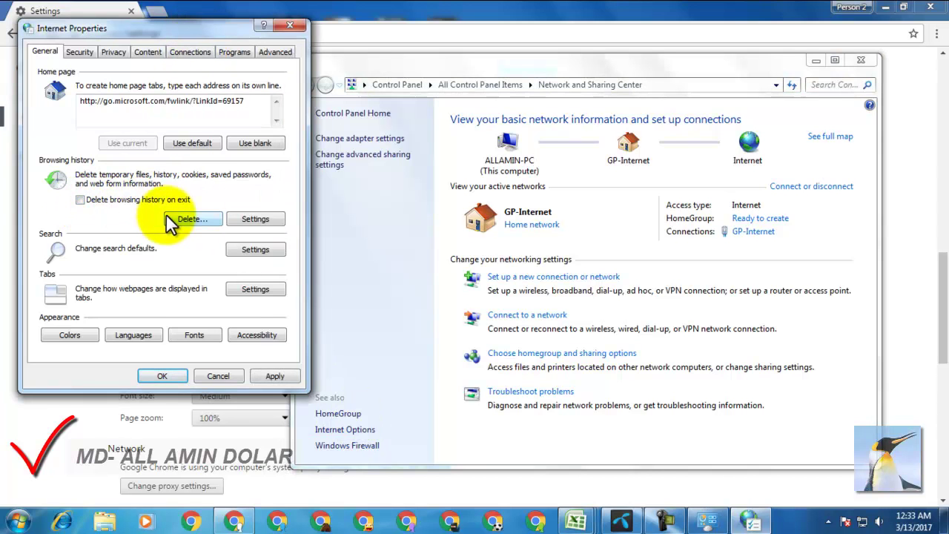
pyautogui.click(191, 218)
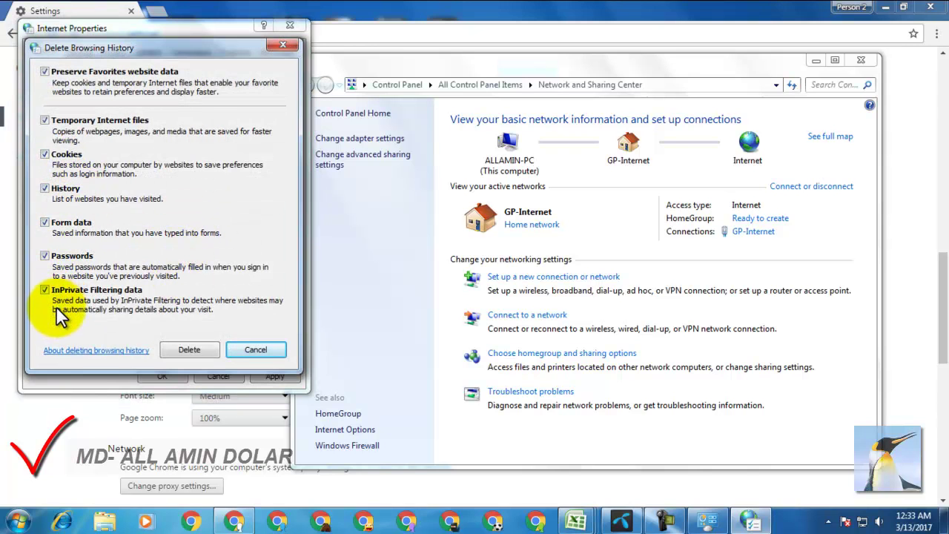
pyautogui.click(182, 349)
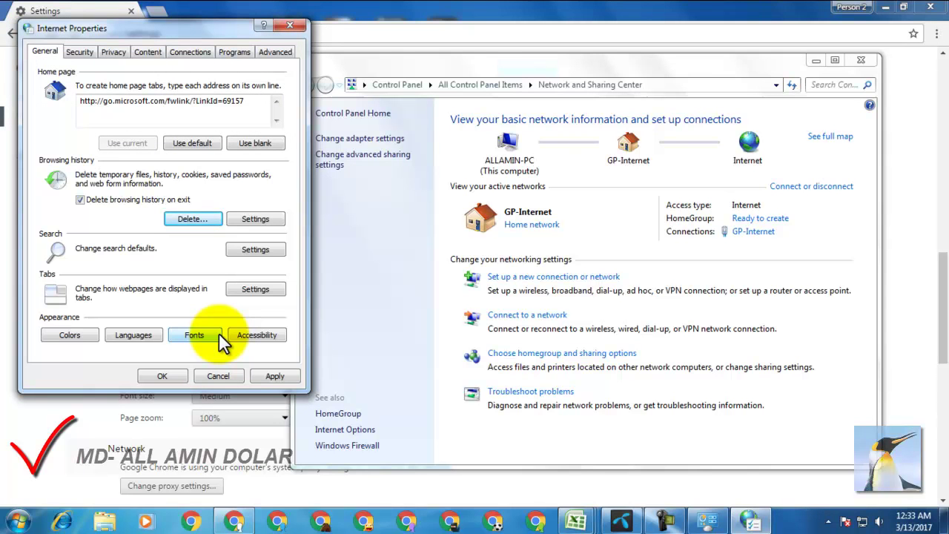
# - Apply and accept the Internet Properties settings, and close the Network and Sharing Center
pyautogui.click(262, 378)
pyautogui.click(174, 375)
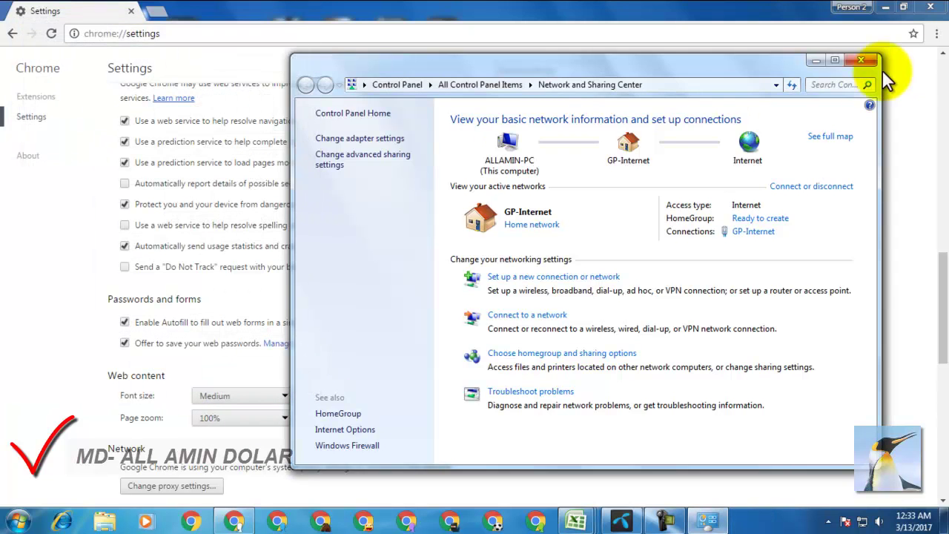
pyautogui.click(862, 60)
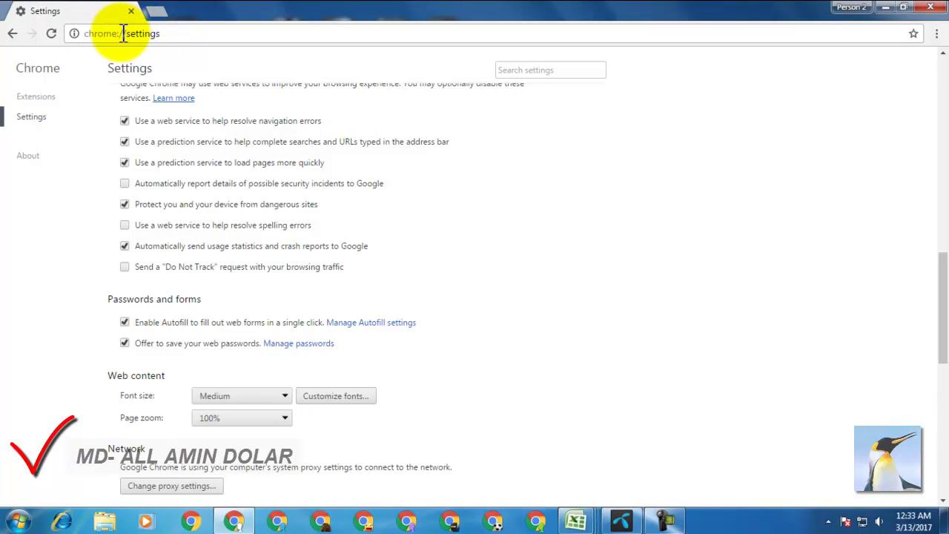
# - Search Google for "10 minute mail" and open the 10minutemail.net site
pyautogui.write('10')
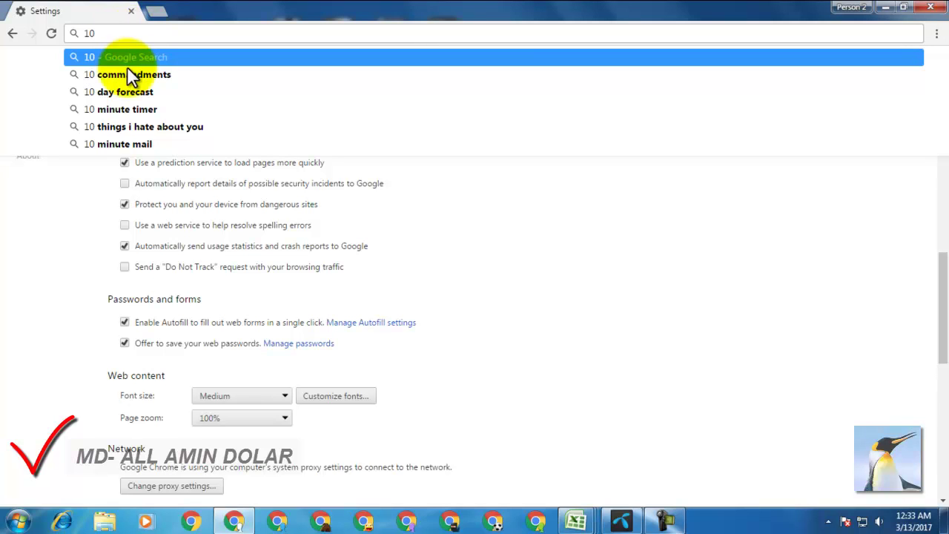
pyautogui.click(126, 144)
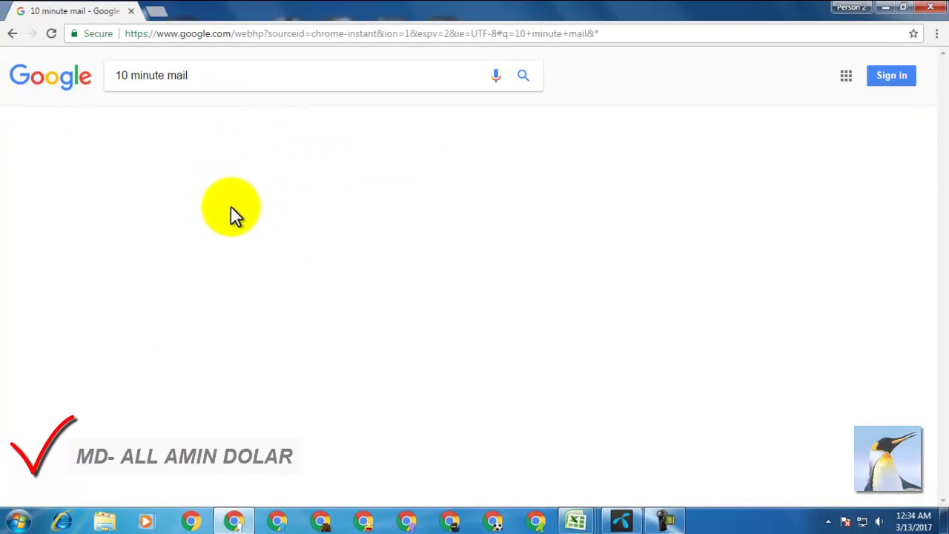
pyautogui.click(144, 239)
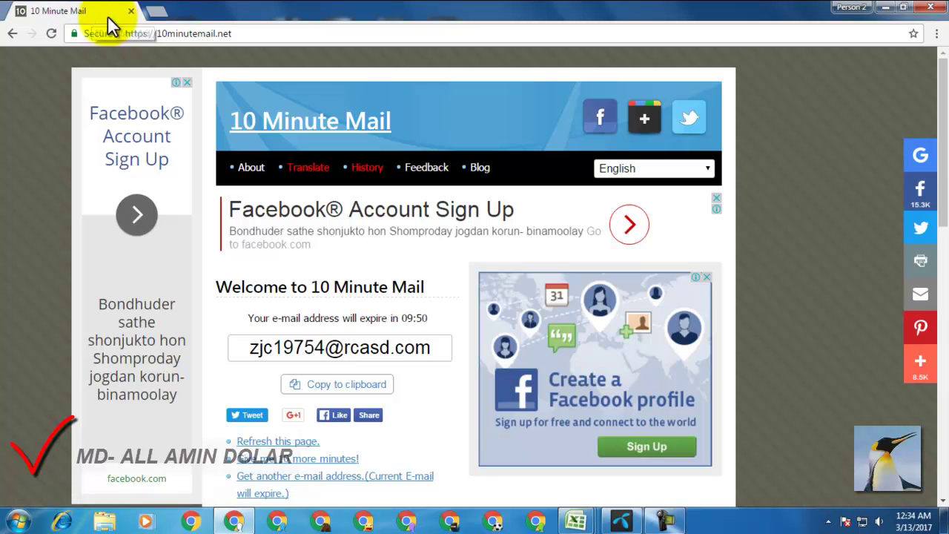
# - Search for "fake na me" in a new tab, open fakena.me and generate a fake profile
pyautogui.click(161, 12)
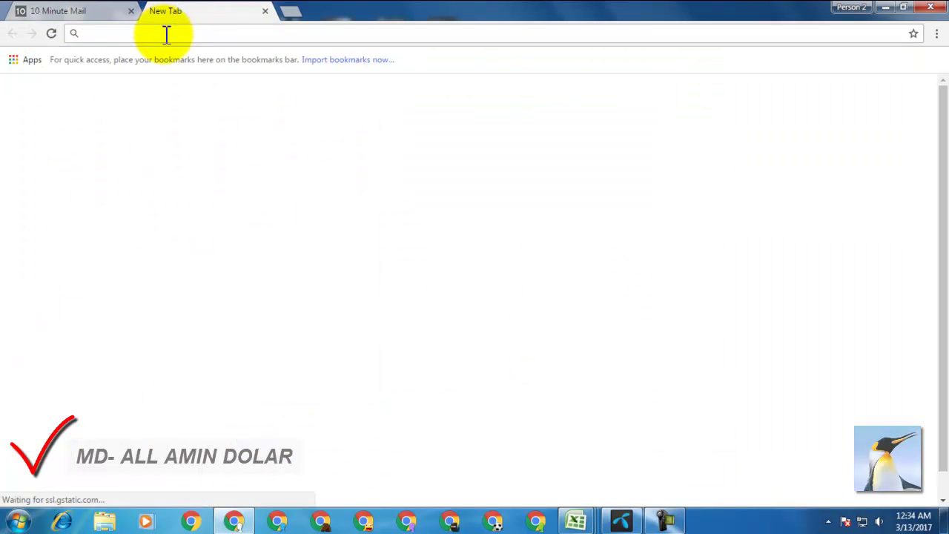
pyautogui.write('fak')
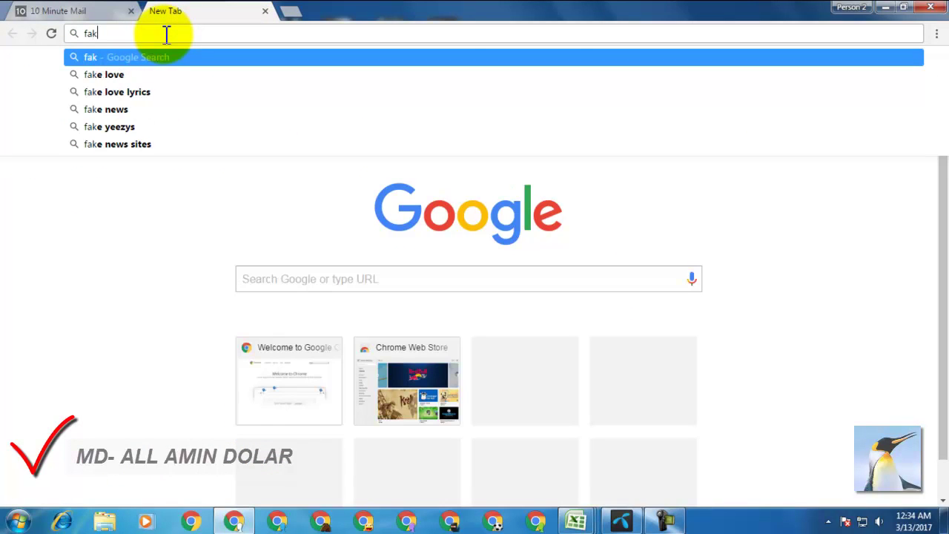
pyautogui.write('e na me')
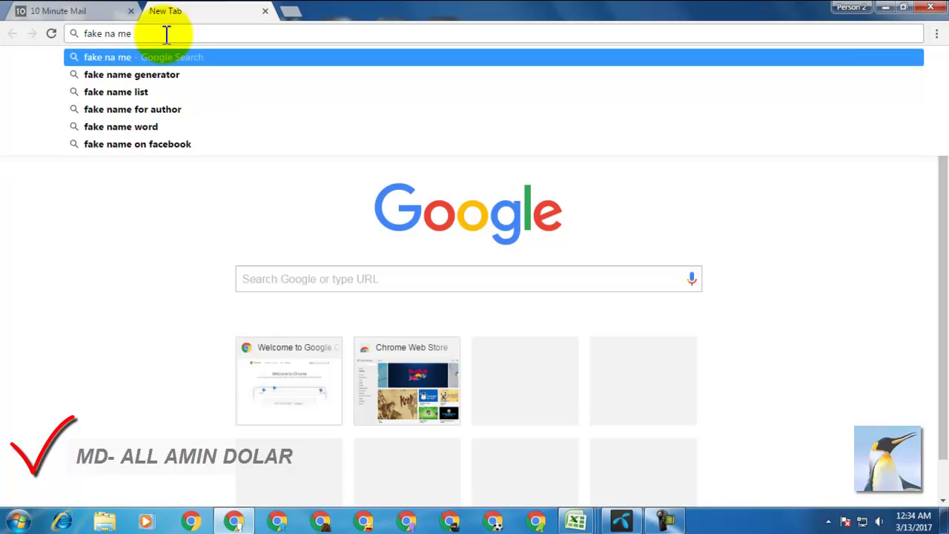
pyautogui.press('Return')
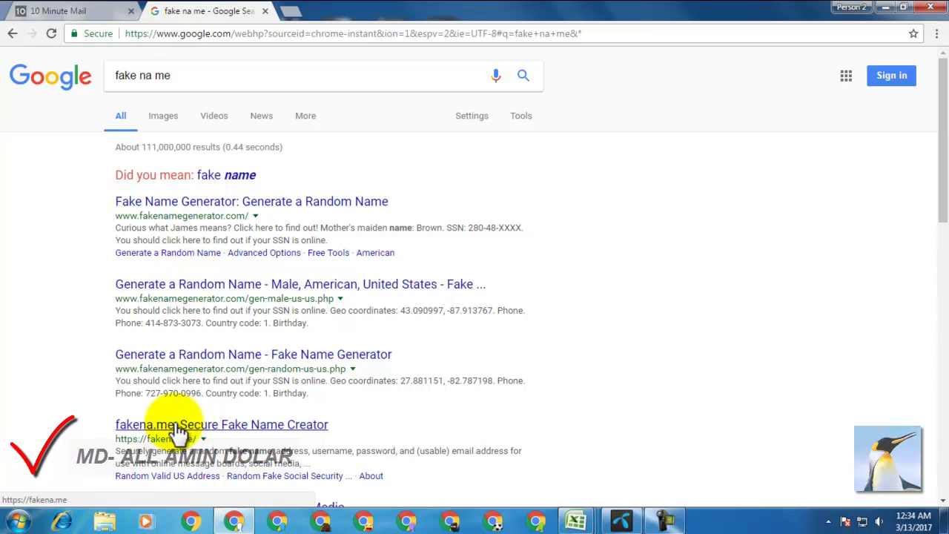
pyautogui.moveTo(345, 429); pyautogui.dragTo(114, 424)
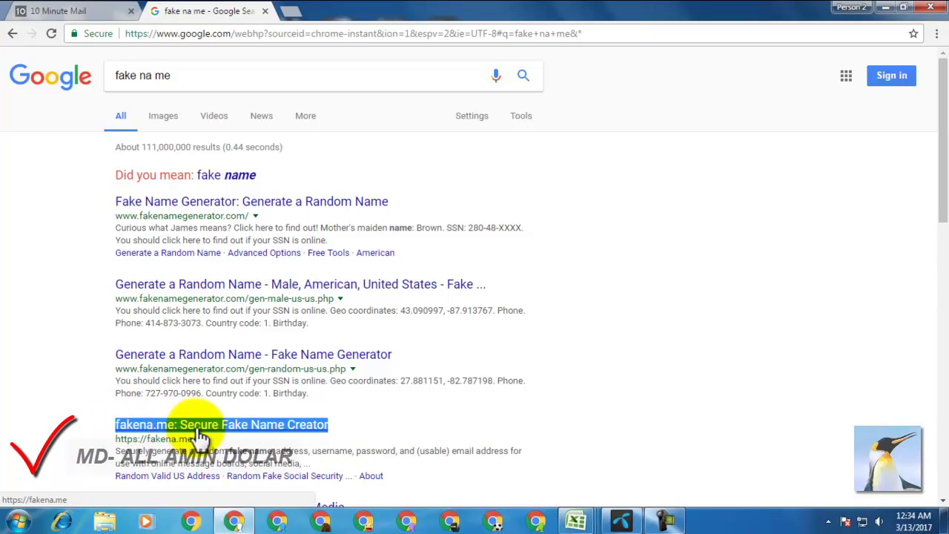
pyautogui.click(182, 427)
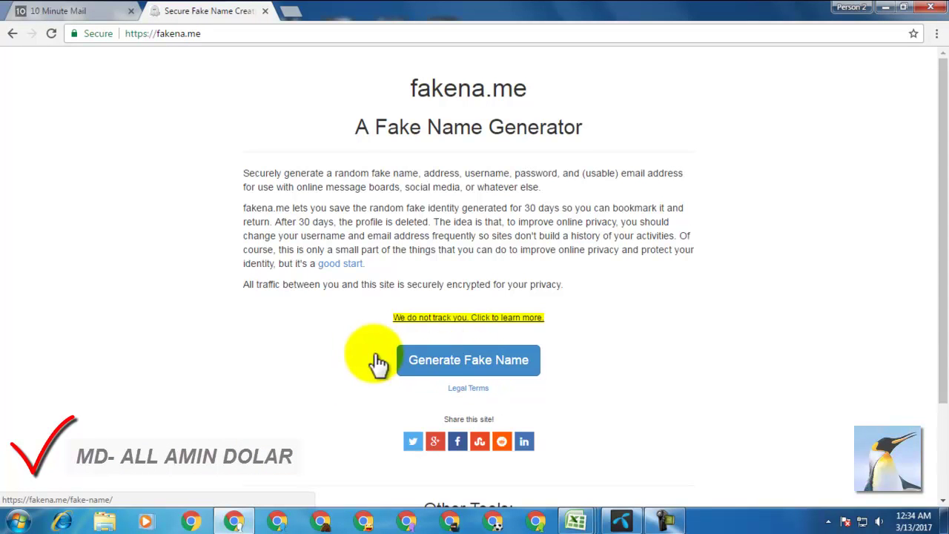
pyautogui.click(476, 365)
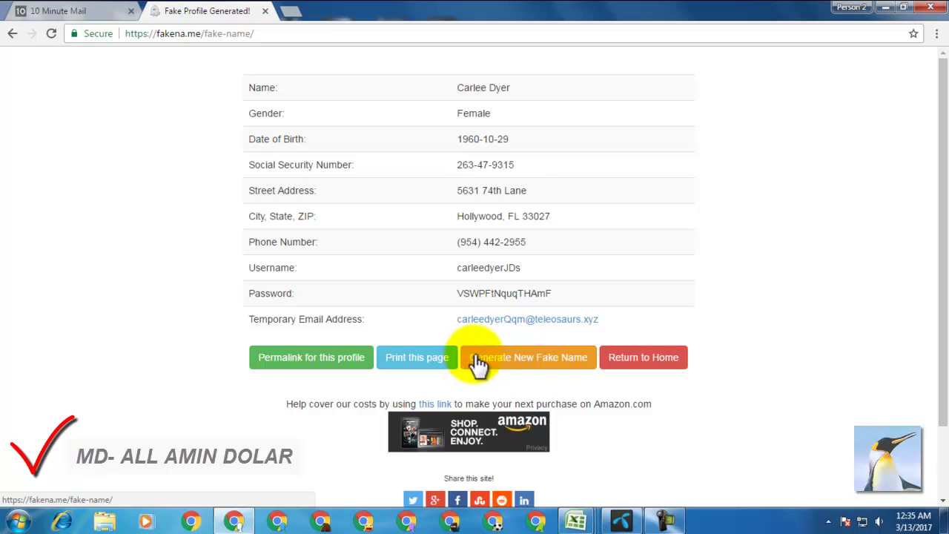
# - Copy the full name from the generated profile
pyautogui.moveTo(460, 87); pyautogui.dragTo(512, 87)
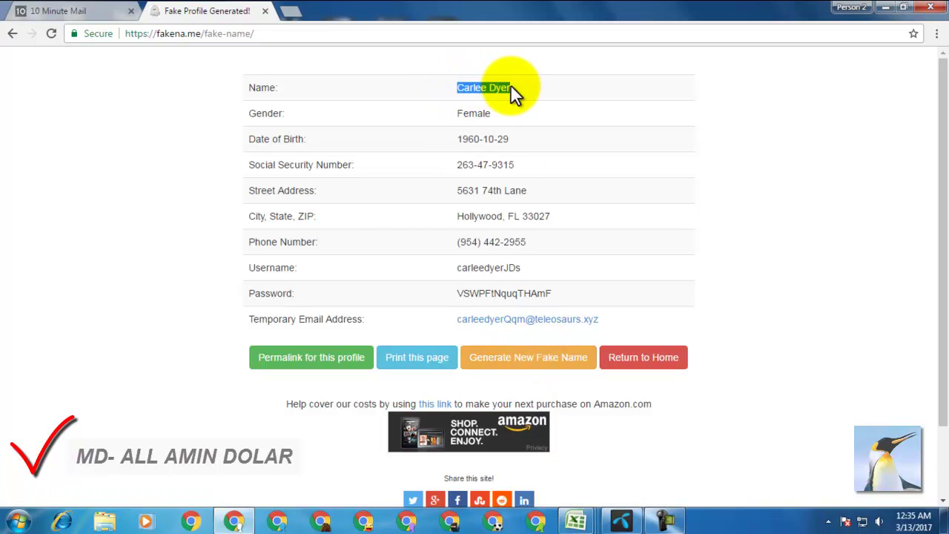
pyautogui.rightClick(488, 87)
pyautogui.click(499, 94)
pyautogui.click(502, 93)
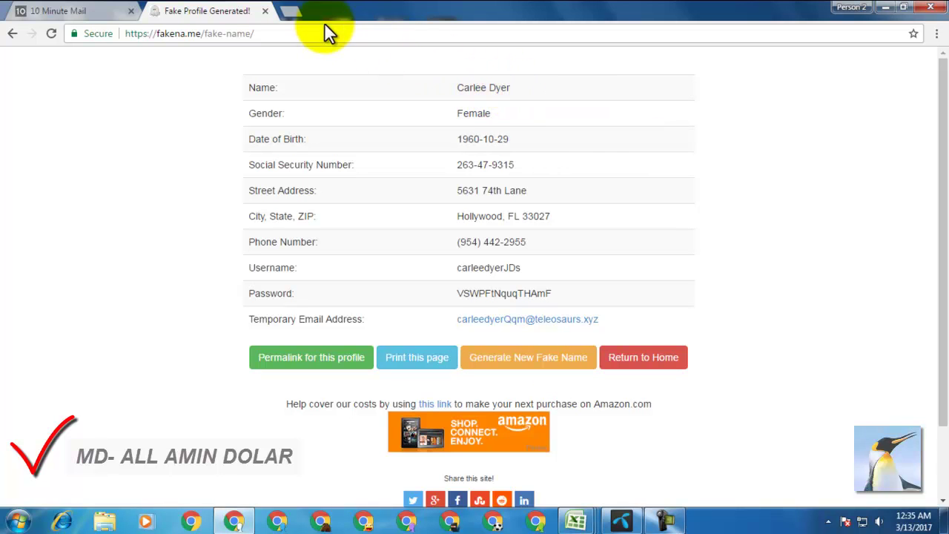
# - Go to free.facebook.com in a new tab and open the sign-up form for a new account
pyautogui.click(291, 13)
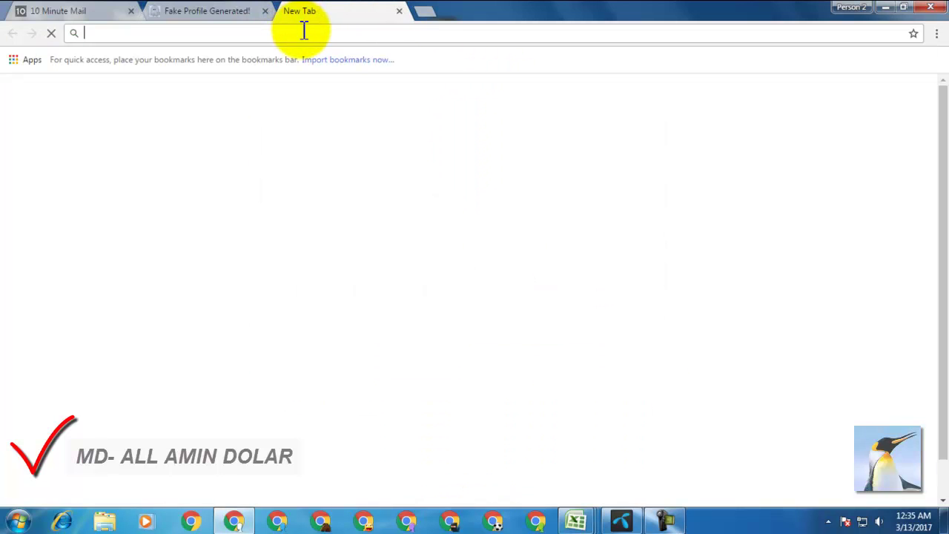
pyautogui.write('f')
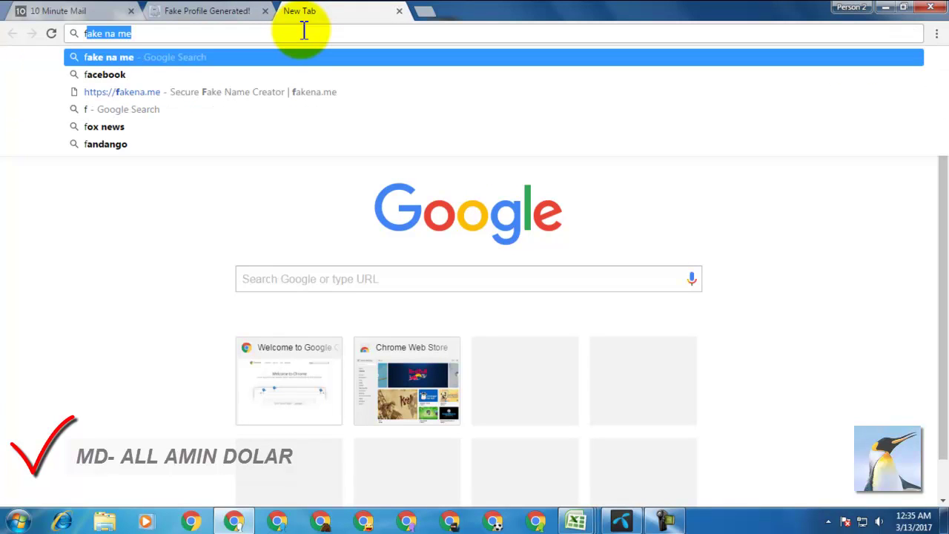
pyautogui.write('ree.fa')
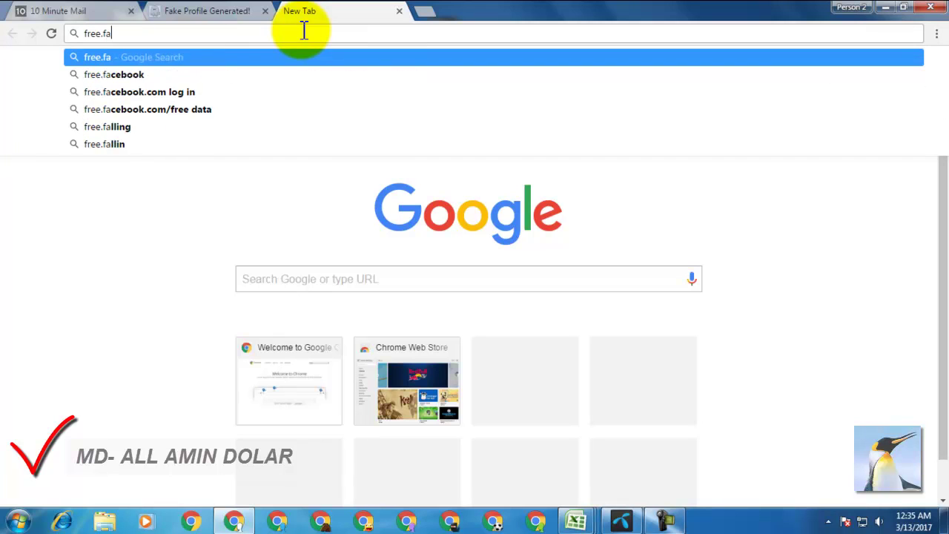
pyautogui.write('cebook.com')
pyautogui.press('Return')
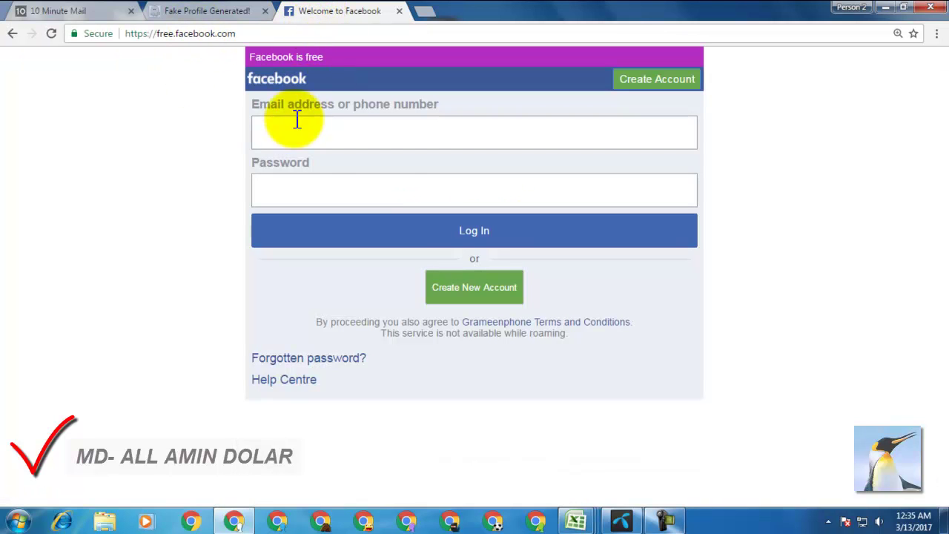
pyautogui.click(464, 287)
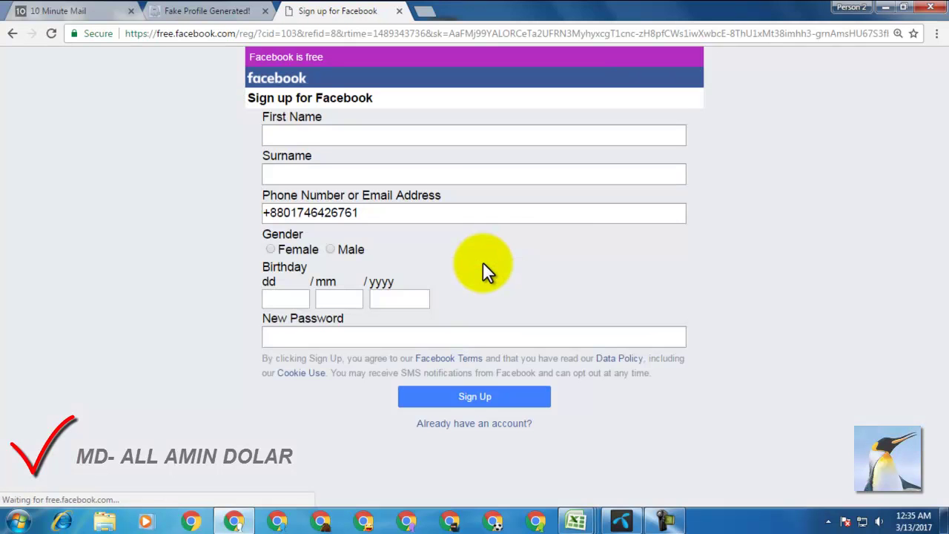
# - Transfer the generated profile's full name to the Facebook sign-up form, splitting it between First Name and Surname
pyautogui.click(181, 15)
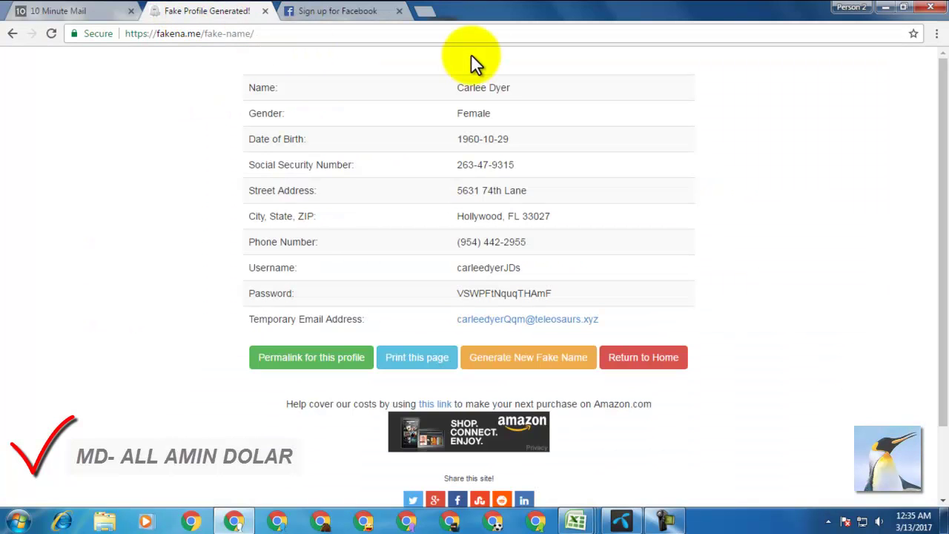
pyautogui.moveTo(457, 88); pyautogui.dragTo(510, 89)
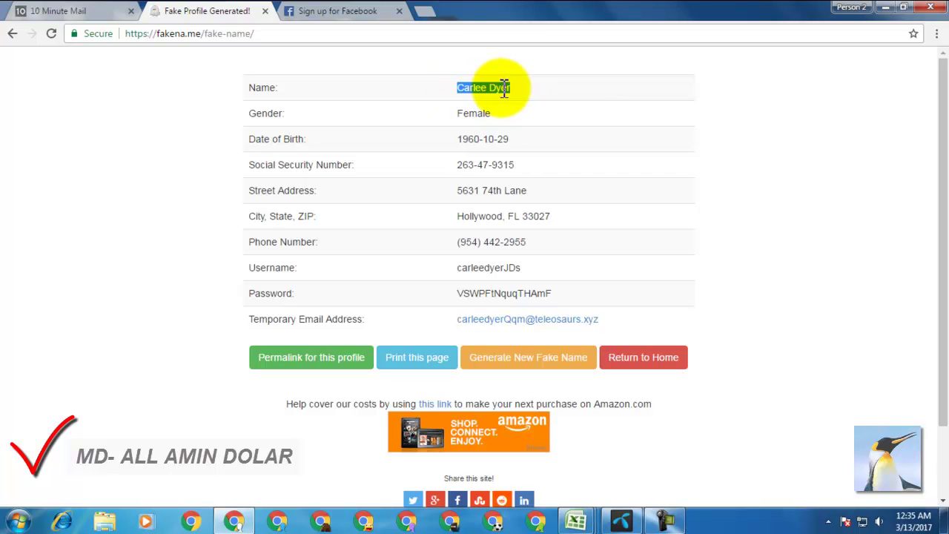
pyautogui.rightClick(512, 92)
pyautogui.click(549, 97)
pyautogui.click(315, 11)
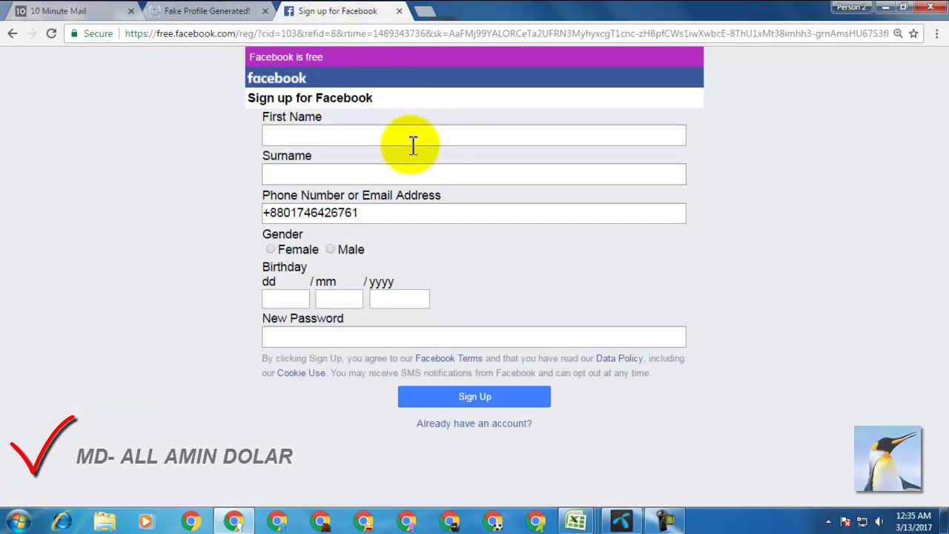
pyautogui.click(361, 134)
pyautogui.rightClick(361, 134)
pyautogui.click(391, 205)
pyautogui.doubleClick(326, 134)
pyautogui.moveTo(317, 134); pyautogui.dragTo(328, 172)
# - Set the gender to Female and remove the prefilled phone number from the sign-up form
pyautogui.click(296, 250)
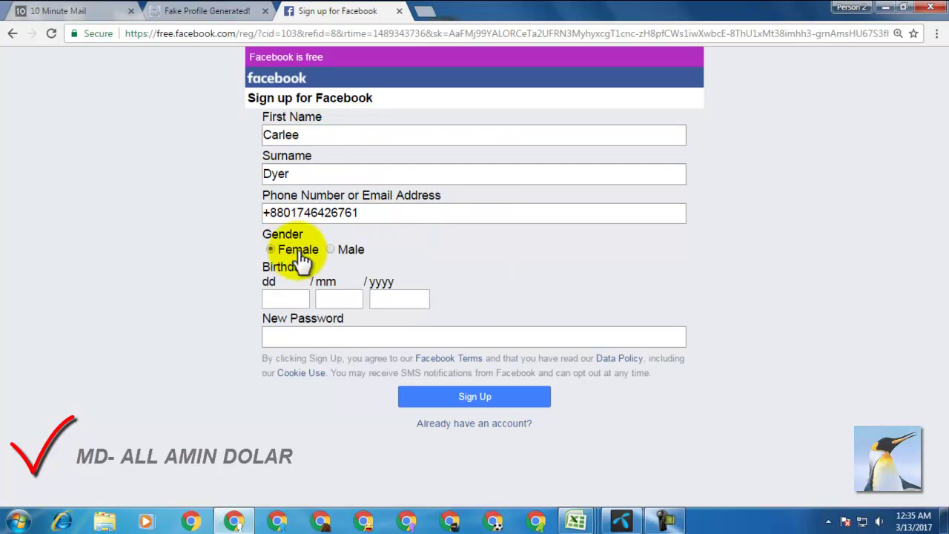
pyautogui.moveTo(364, 212); pyautogui.dragTo(236, 201)
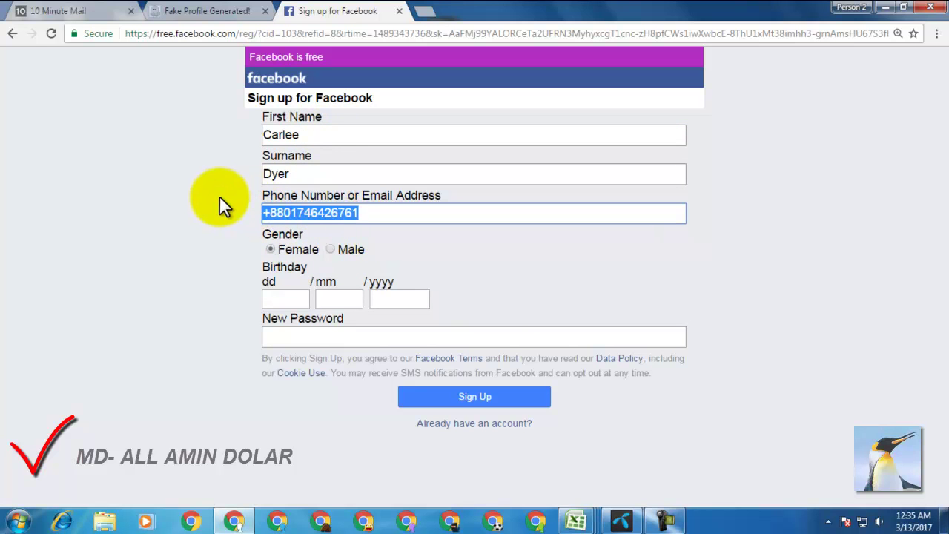
pyautogui.hotkey('ctrl', 'x')
# - Fill in the day, month and year of the birthday on the sign-up form
pyautogui.click(296, 298)
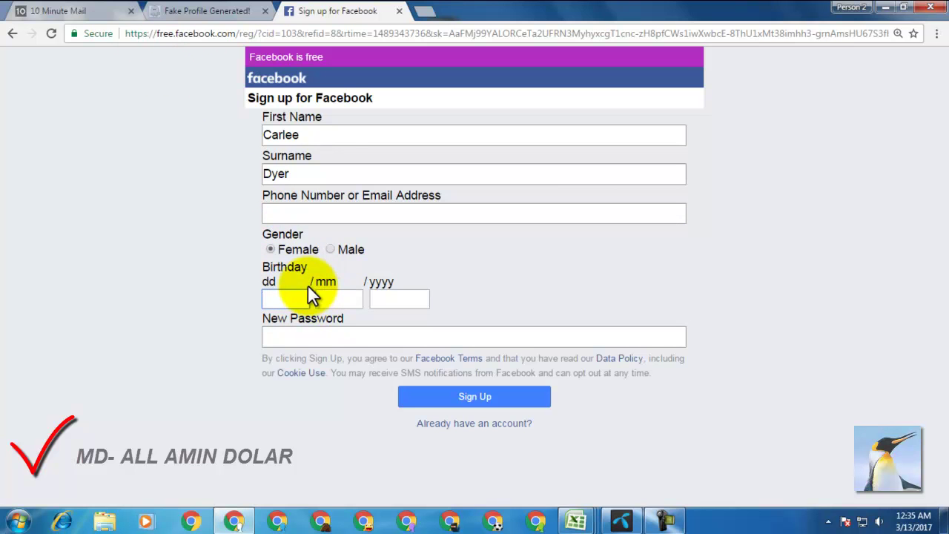
pyautogui.write('0')
pyautogui.press('BackSpace')
pyautogui.write('11')
pyautogui.press('Tab')
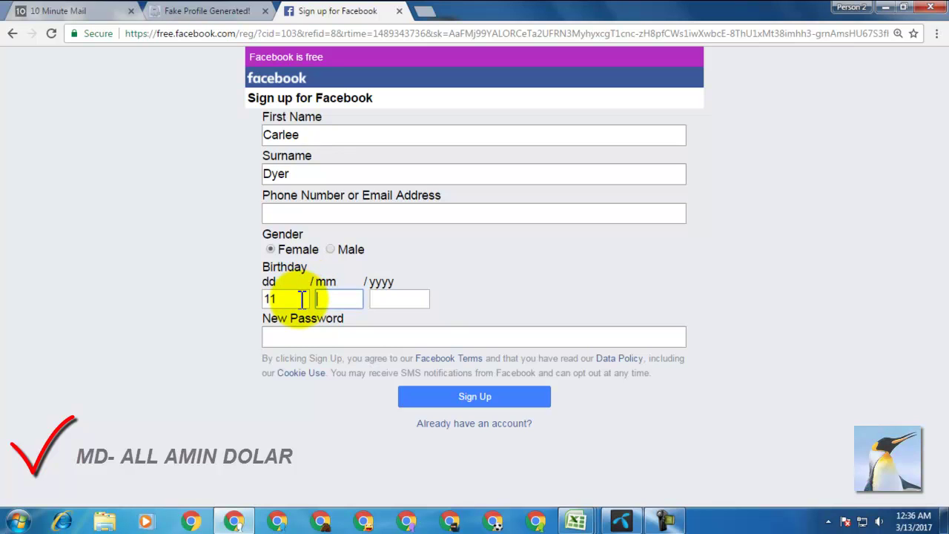
pyautogui.write('12')
pyautogui.press('Tab')
pyautogui.write('1')
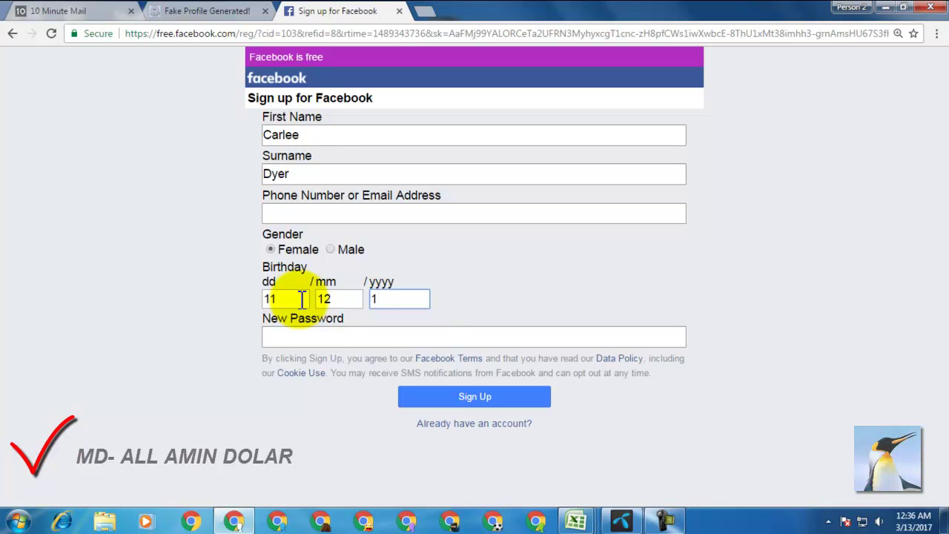
pyautogui.write('991')
pyautogui.click(308, 337)
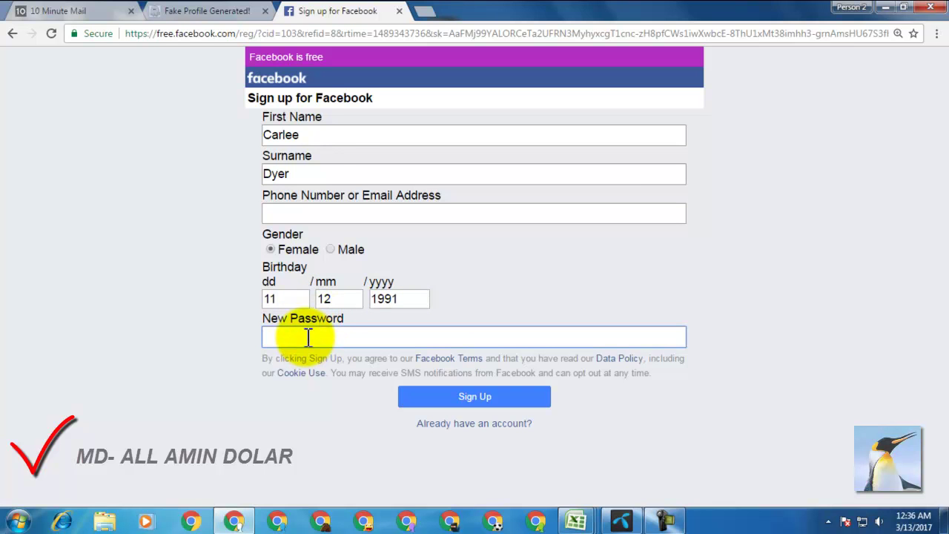
# - Copy the temporary email address from 10 Minute Mail into the sign-up form's Phone Number or Email Address field
pyautogui.click(81, 11)
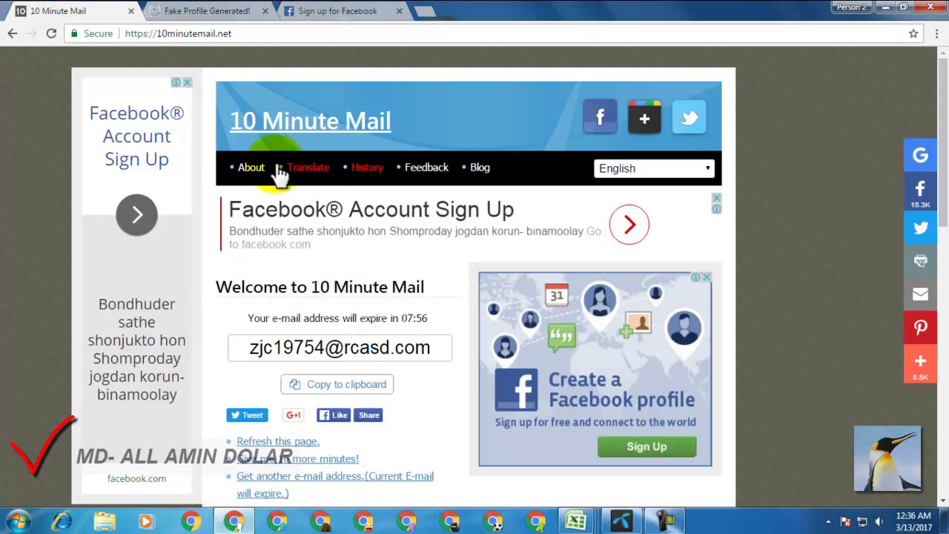
pyautogui.tripleClick(351, 347)
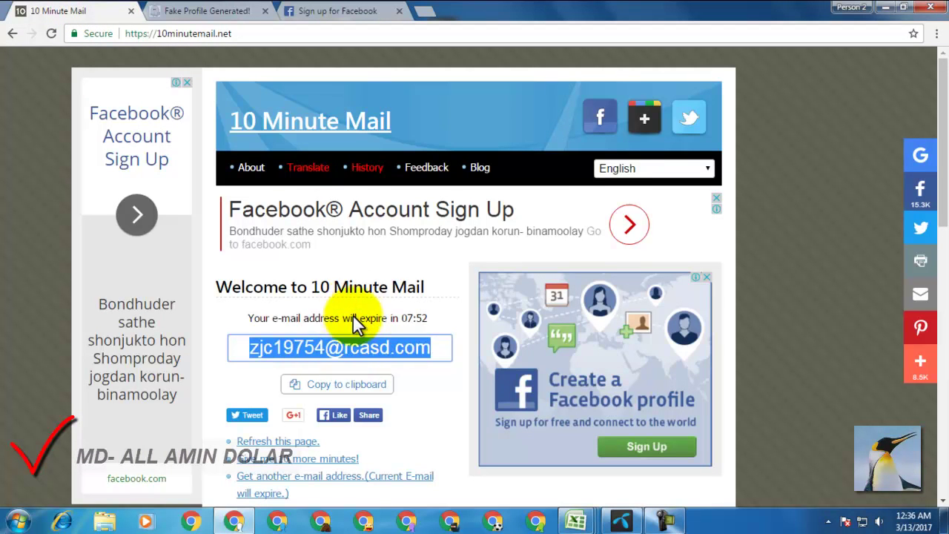
pyautogui.rightClick(347, 347)
pyautogui.click(379, 182)
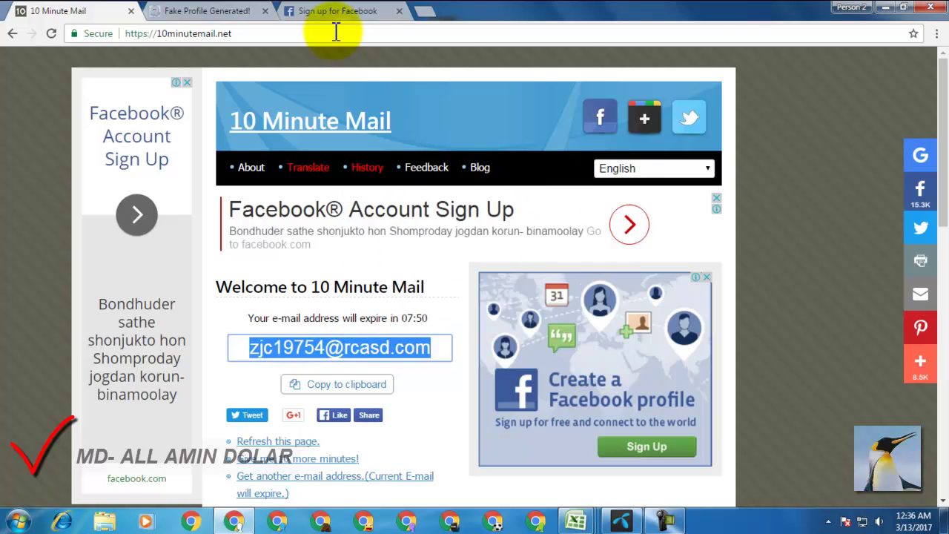
pyautogui.click(326, 12)
pyautogui.click(367, 213)
pyautogui.rightClick(366, 214)
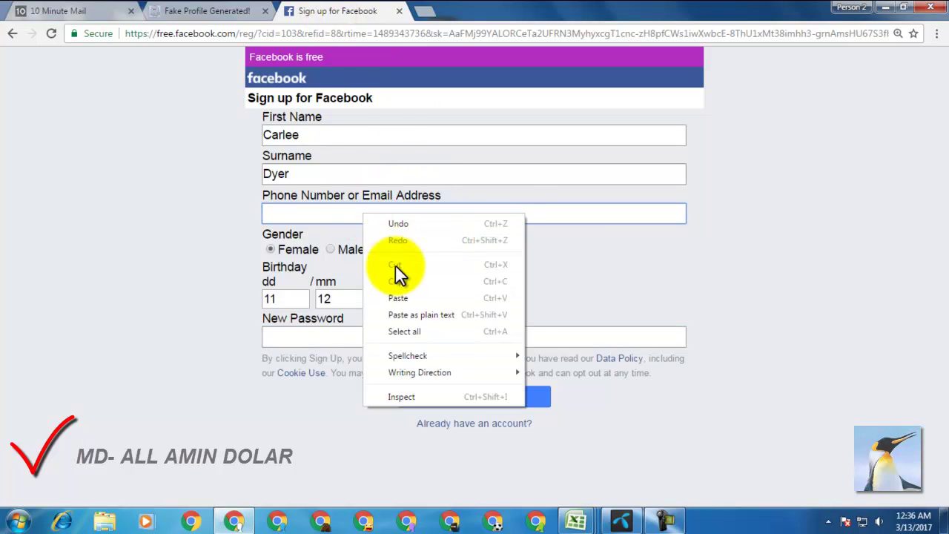
pyautogui.click(404, 297)
# - Paste the clipboard content as the account's new password and submit the sign-up form
pyautogui.rightClick(398, 334)
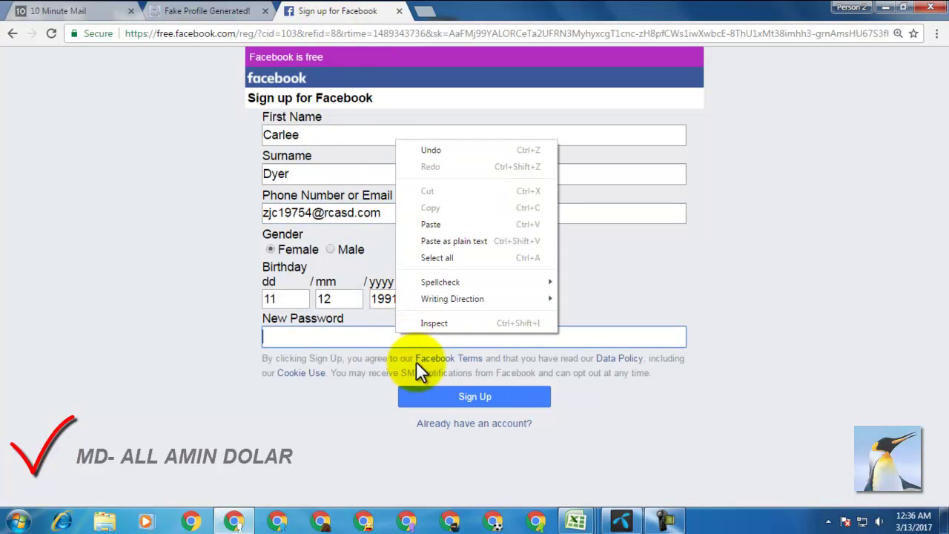
pyautogui.click(422, 225)
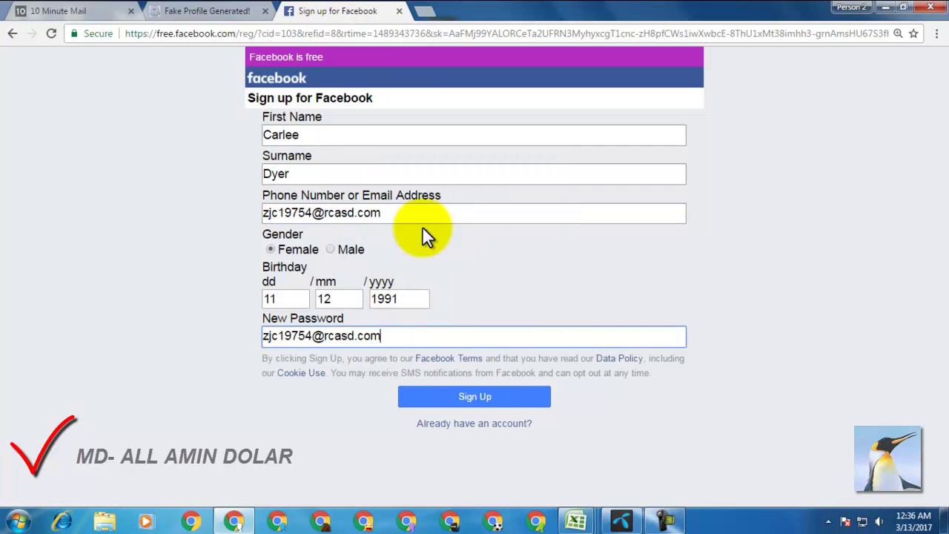
pyautogui.click(469, 397)
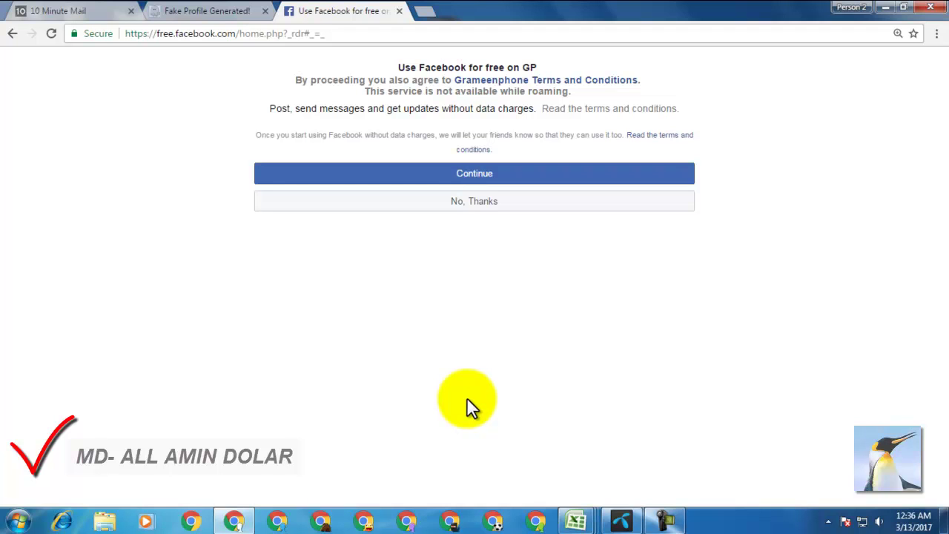
# - Accept the free Facebook on GP offer and skip the mobile number and friend search setup pages
pyautogui.click(480, 171)
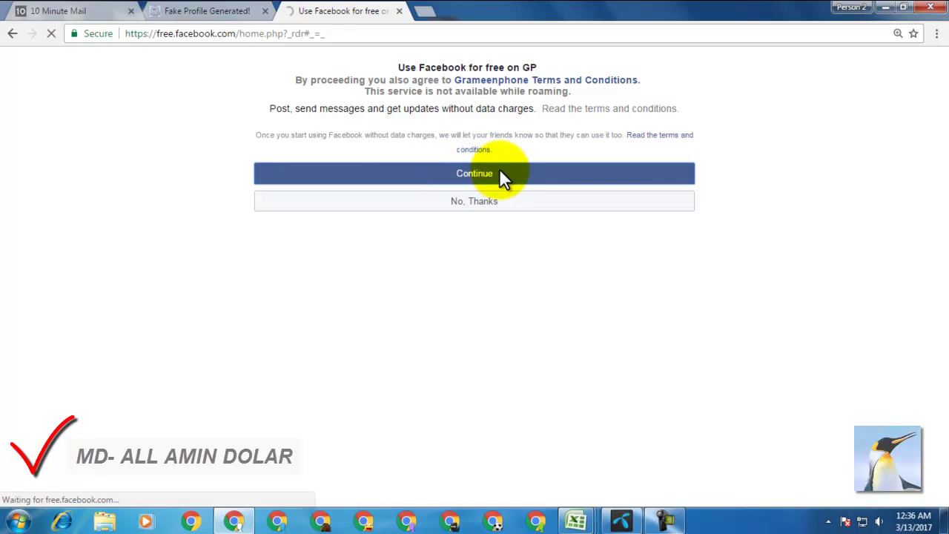
pyautogui.click(689, 78)
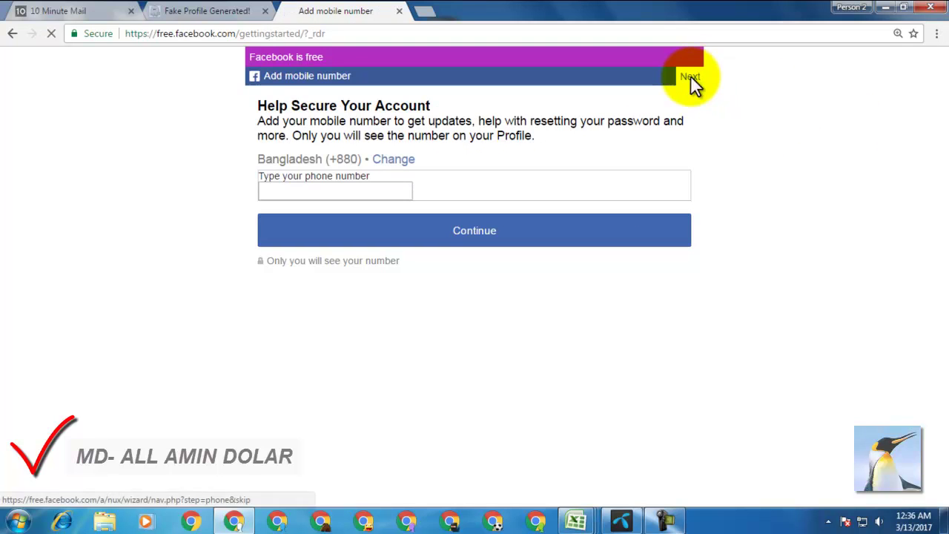
pyautogui.click(689, 77)
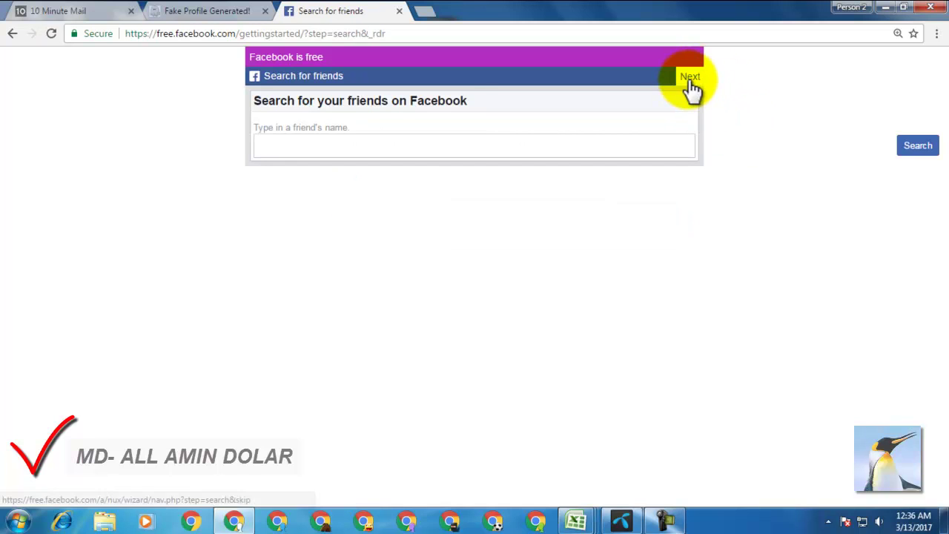
pyautogui.click(695, 76)
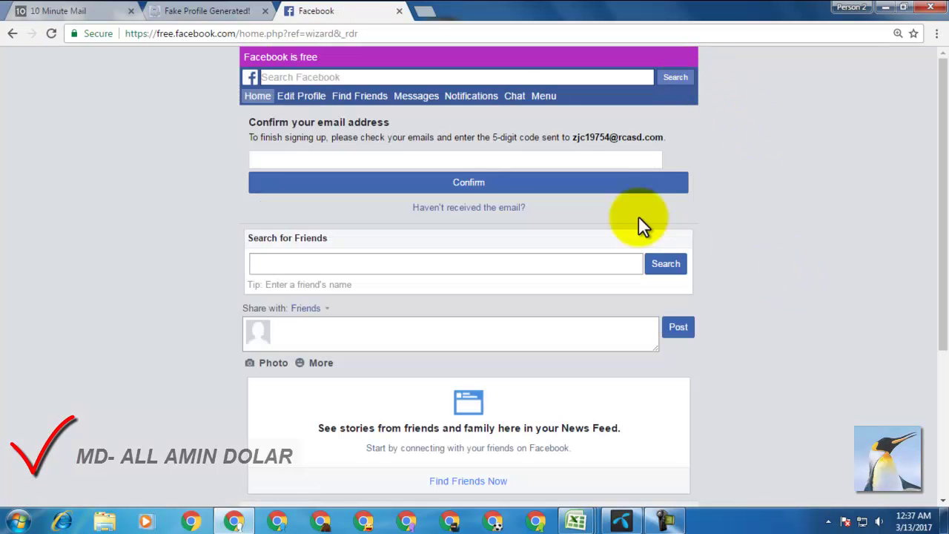
# - Copy the registered email address from the email confirmation notice
pyautogui.moveTo(574, 138); pyautogui.dragTo(665, 136)
pyautogui.rightClick(666, 136)
pyautogui.click(681, 142)
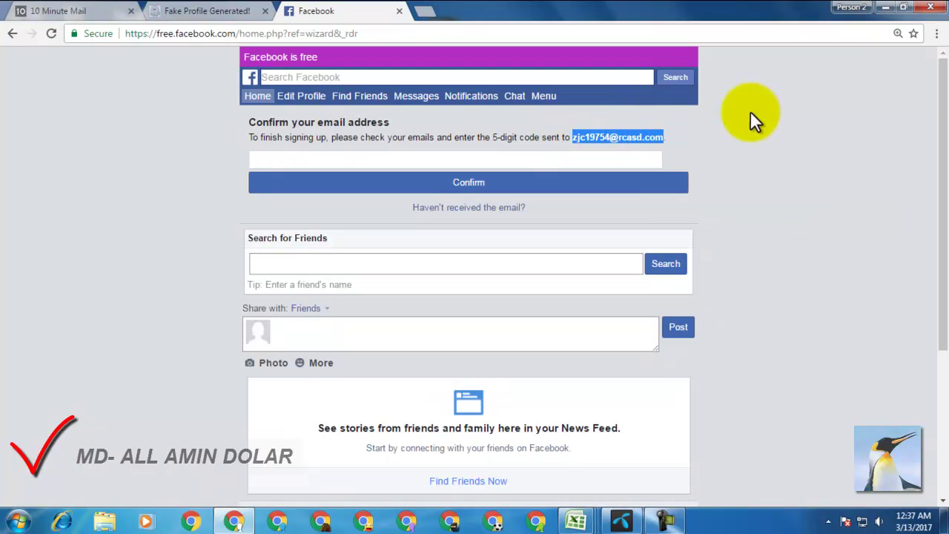
# - Minimize the open windows, create a new text document on the desktop and open it in Notepad
pyautogui.click(884, 8)
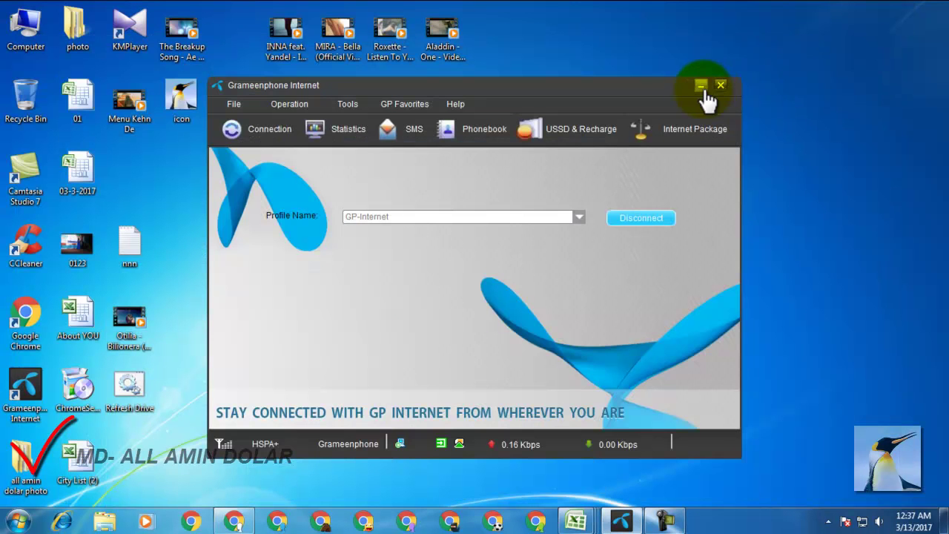
pyautogui.click(697, 86)
pyautogui.rightClick(709, 73)
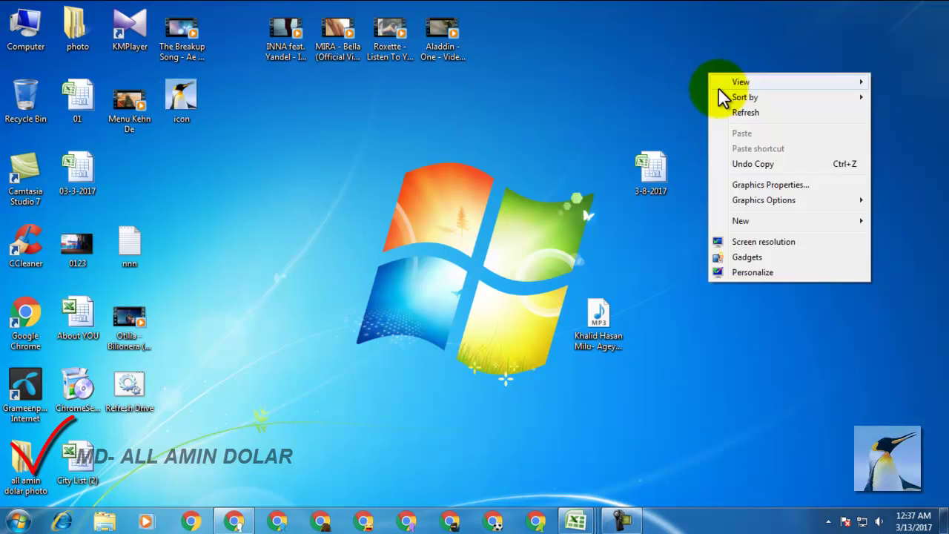
pyautogui.moveTo(766, 218)
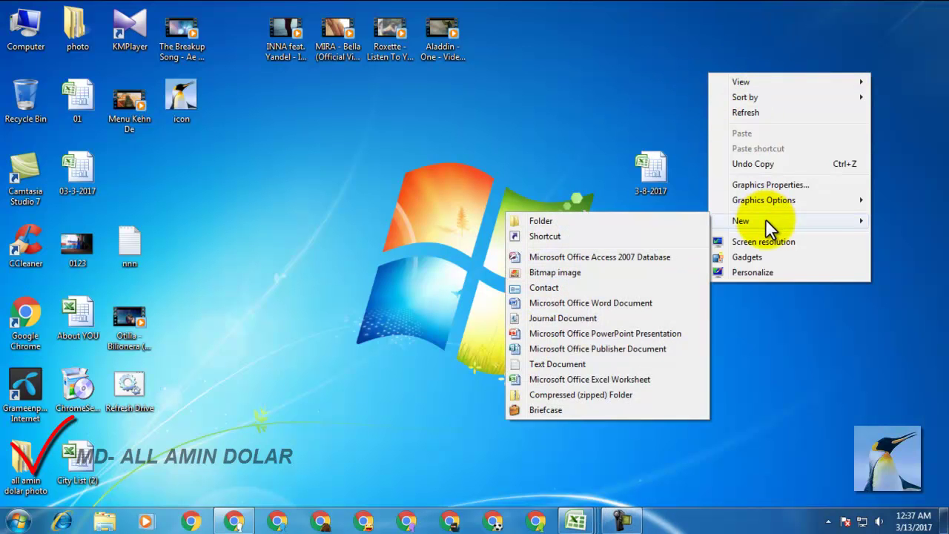
pyautogui.click(570, 364)
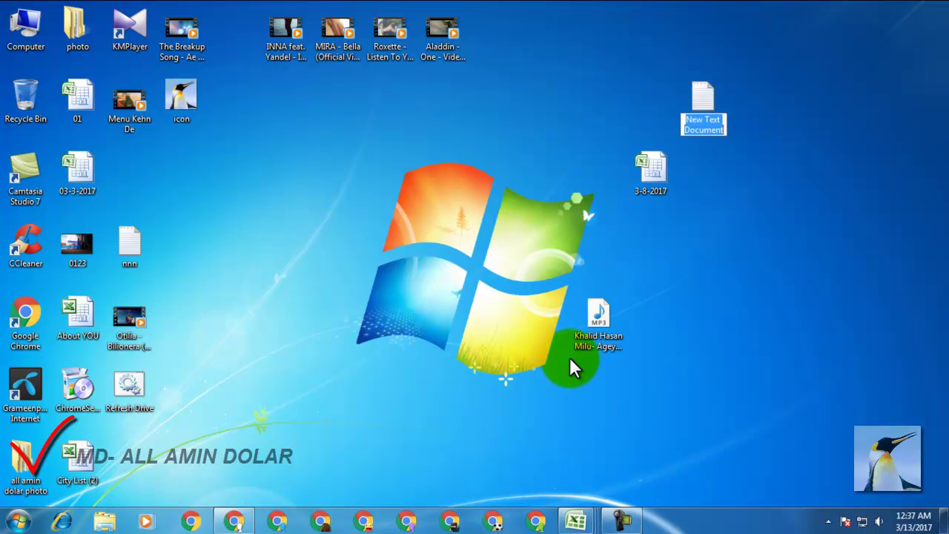
pyautogui.doubleClick(720, 123)
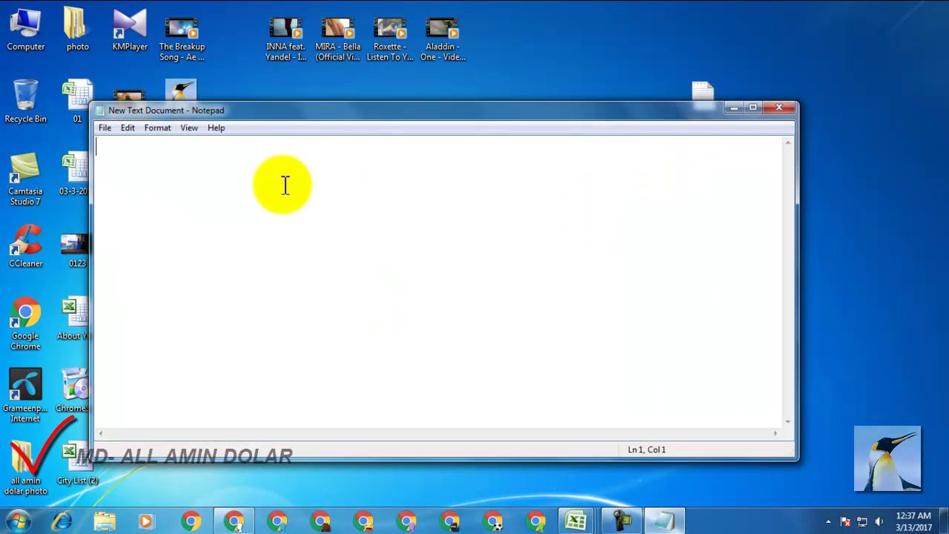
# - Paste the copied email address into the text document and save the file
pyautogui.rightClick(168, 152)
pyautogui.click(200, 212)
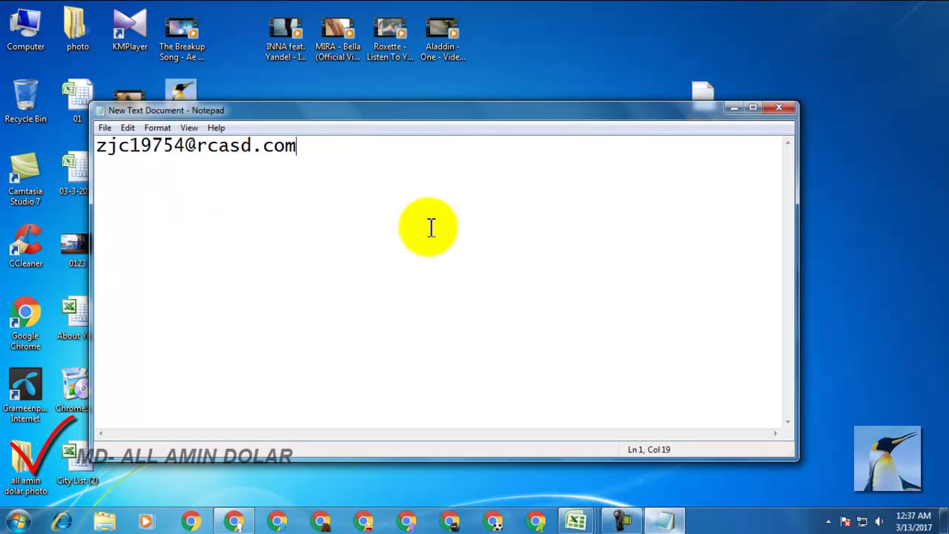
pyautogui.click(104, 128)
pyautogui.click(127, 175)
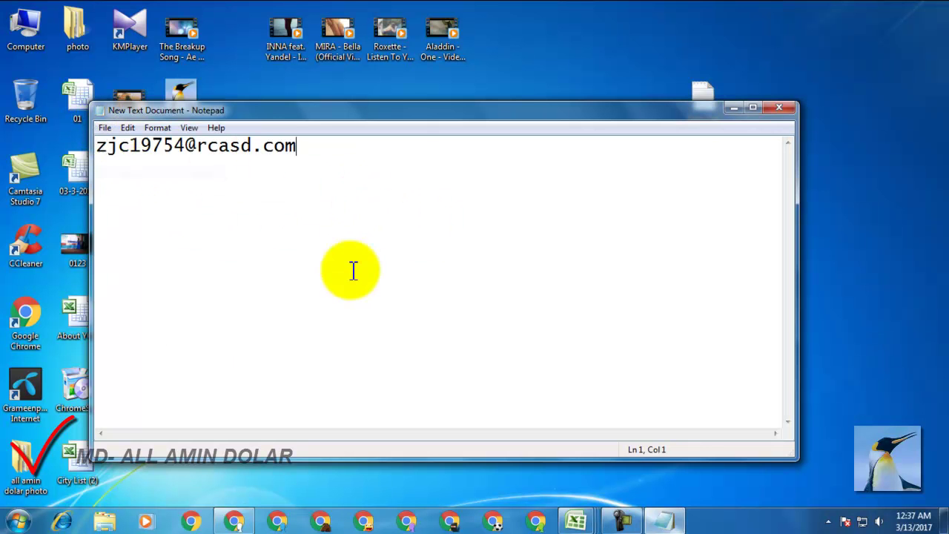
# - Switch back to Chrome and copy the Facebook confirmation code from the message subject in the 10 Minute Mail inbox
pyautogui.click(319, 519)
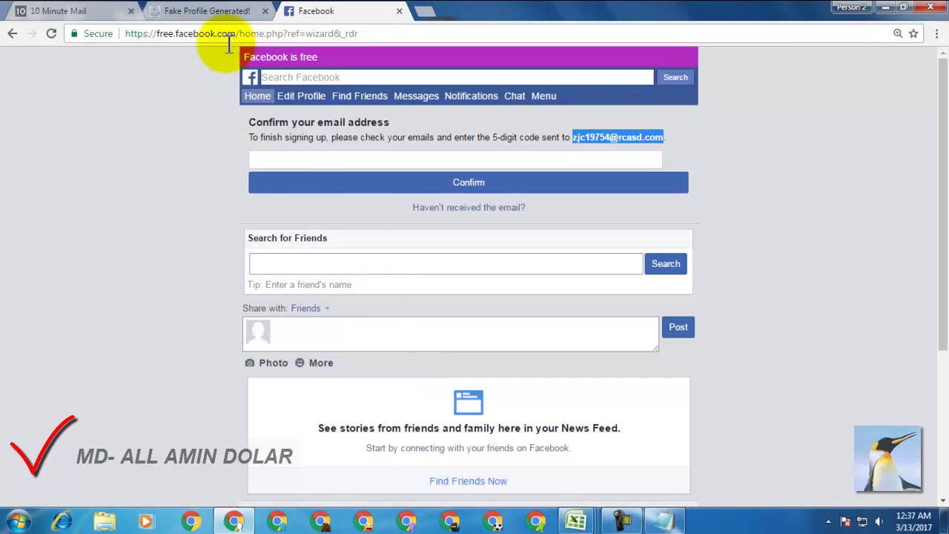
pyautogui.click(88, 10)
pyautogui.scroll(-5, 410, 369)
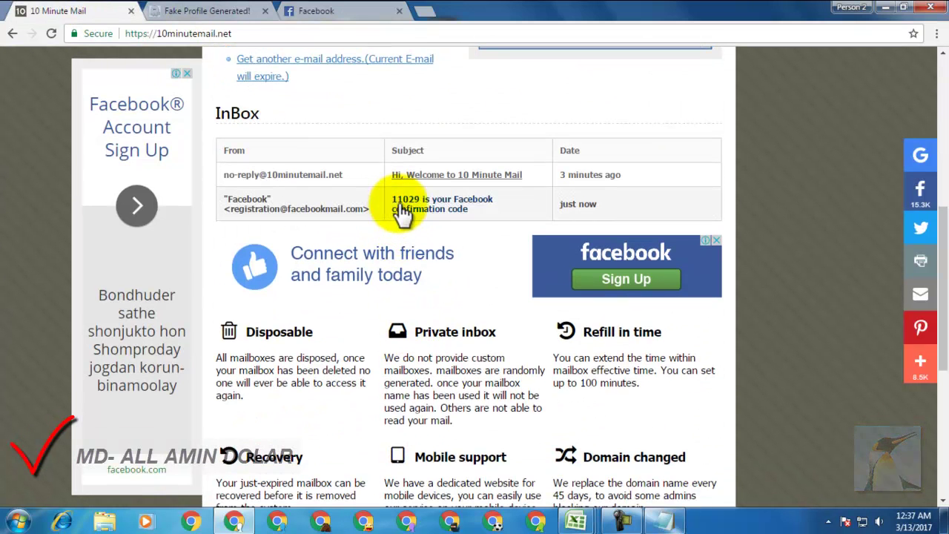
pyautogui.scroll(2, 421, 200)
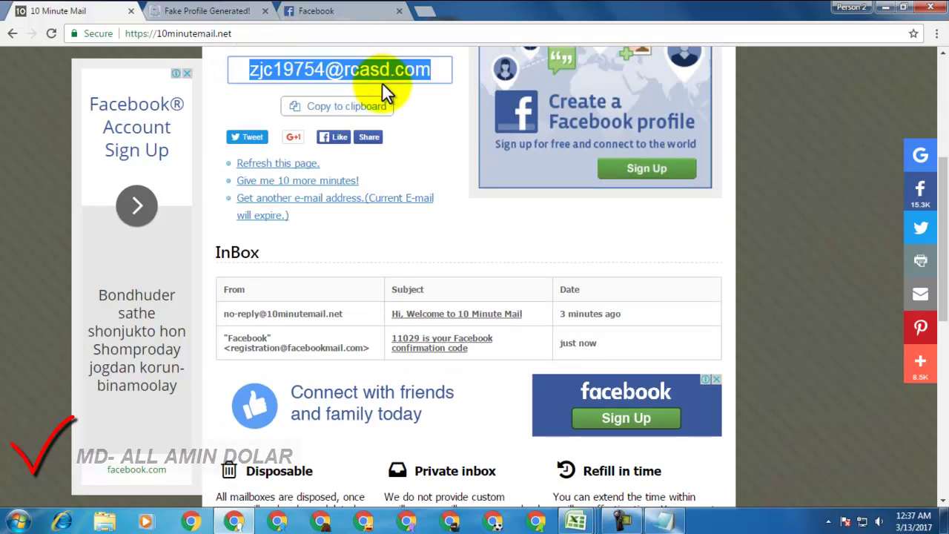
pyautogui.moveTo(392, 339); pyautogui.dragTo(420, 338)
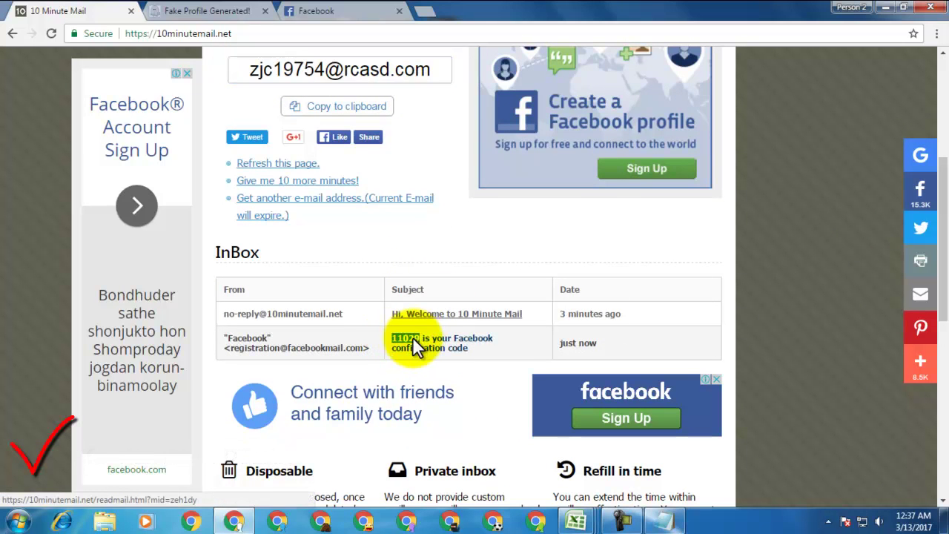
pyautogui.rightClick(416, 338)
pyautogui.click(428, 272)
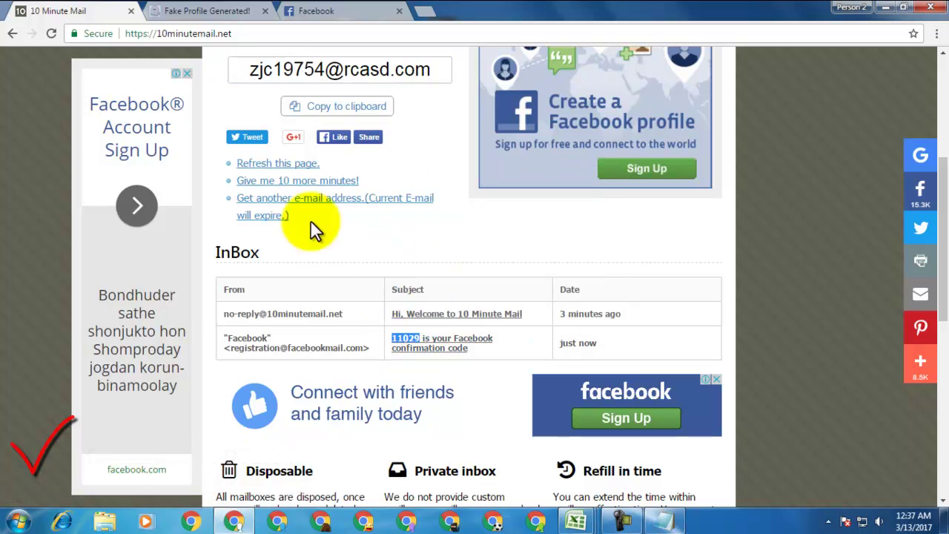
pyautogui.click(311, 11)
pyautogui.click(468, 160)
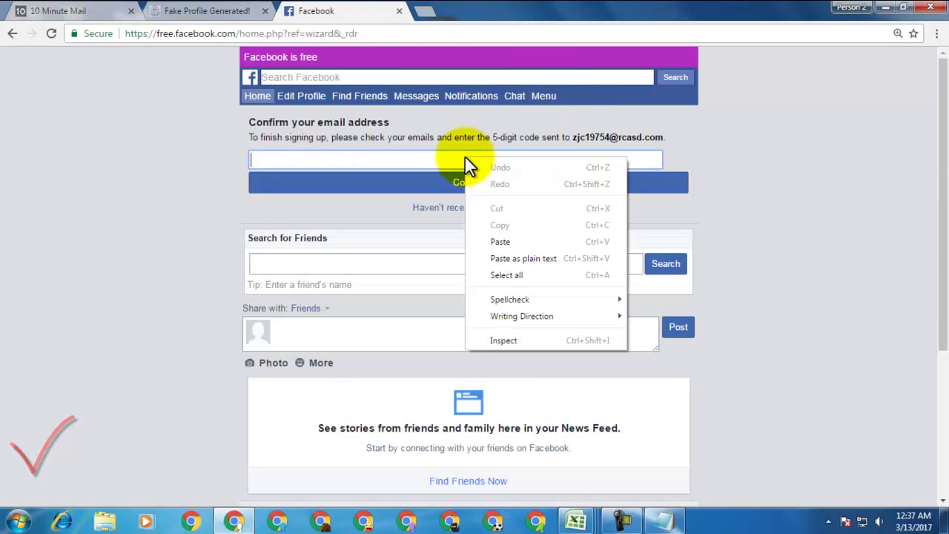
pyautogui.rightClick(479, 159)
pyautogui.click(510, 241)
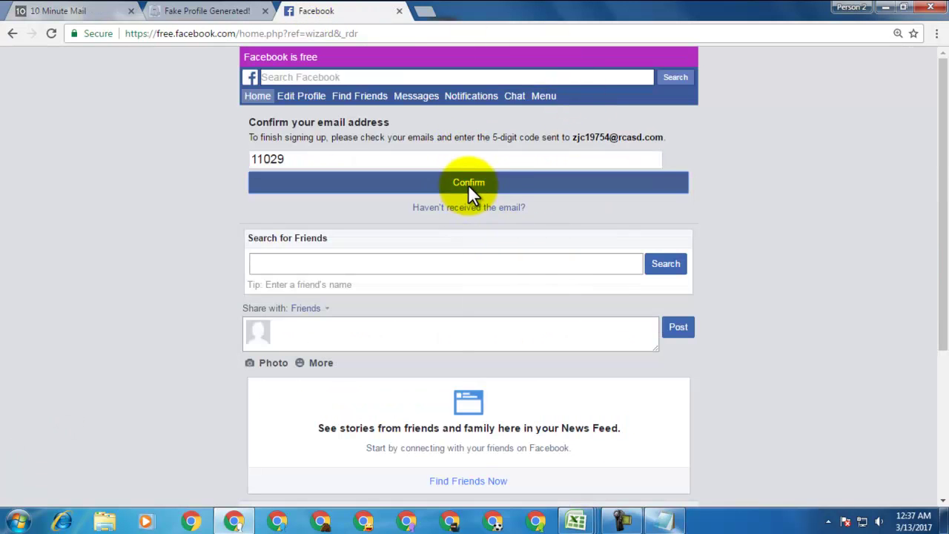